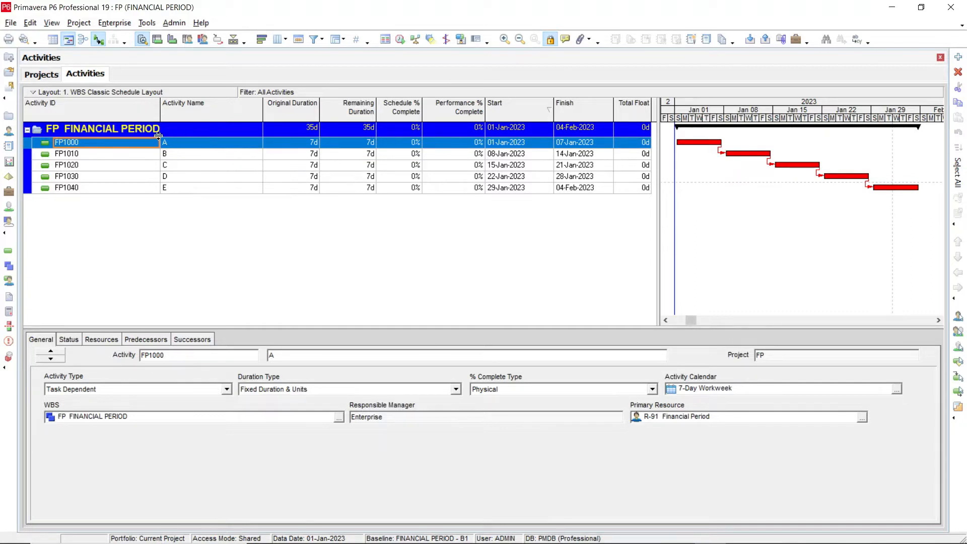
Open the Financial Periods settings and place the dialog below the activity table
left_click(172, 23)
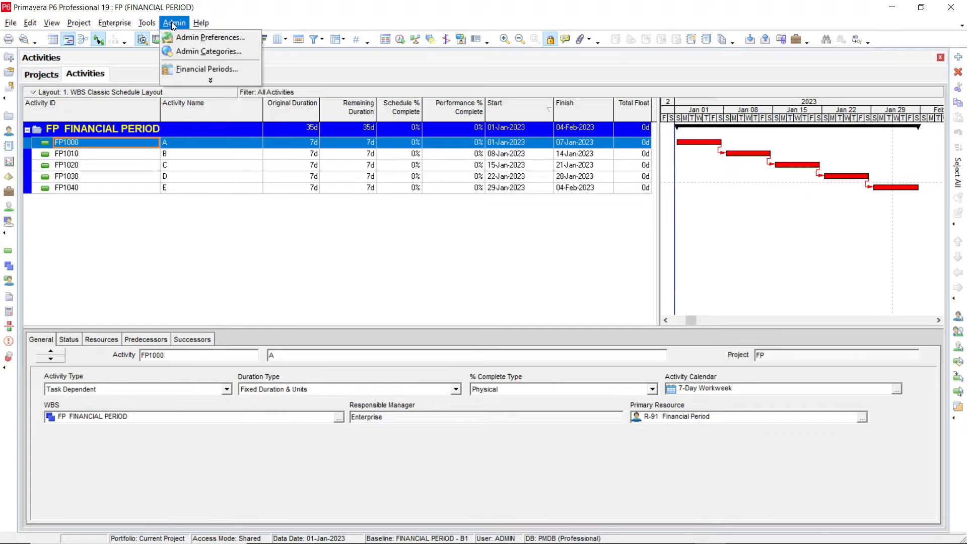
left_click(207, 69)
left_click_drag(438, 154, 389, 169)
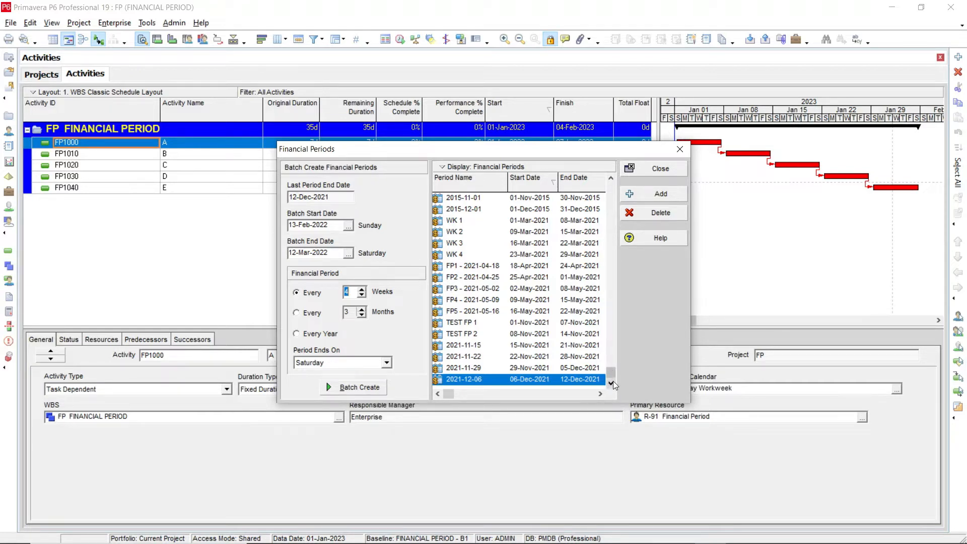
left_click_drag(551, 152, 541, 209)
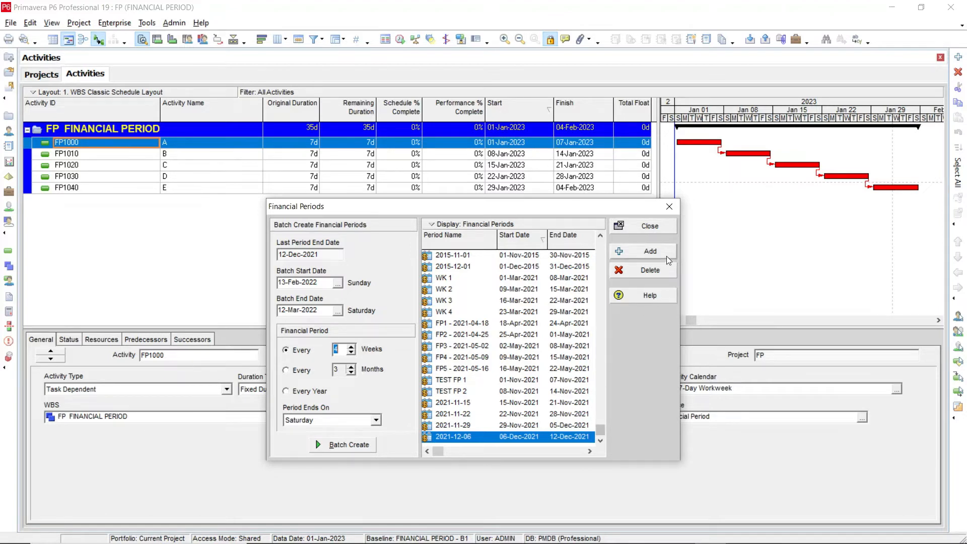
Start adding a financial period and set its start date to 01-Jan-2023
left_click(643, 255)
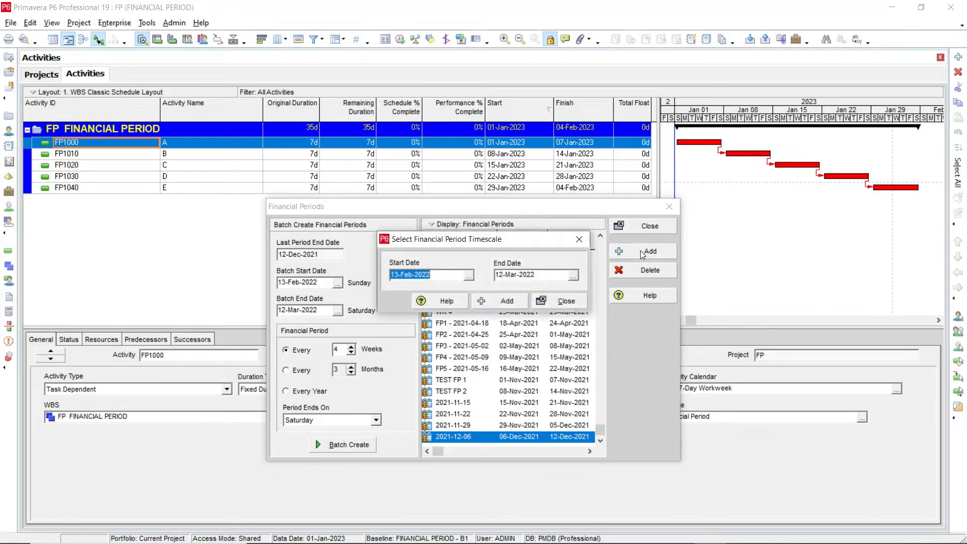
mouse_move(430, 244)
left_mouse_down()
mouse_move(458, 255)
mouse_move(441, 251)
left_mouse_up()
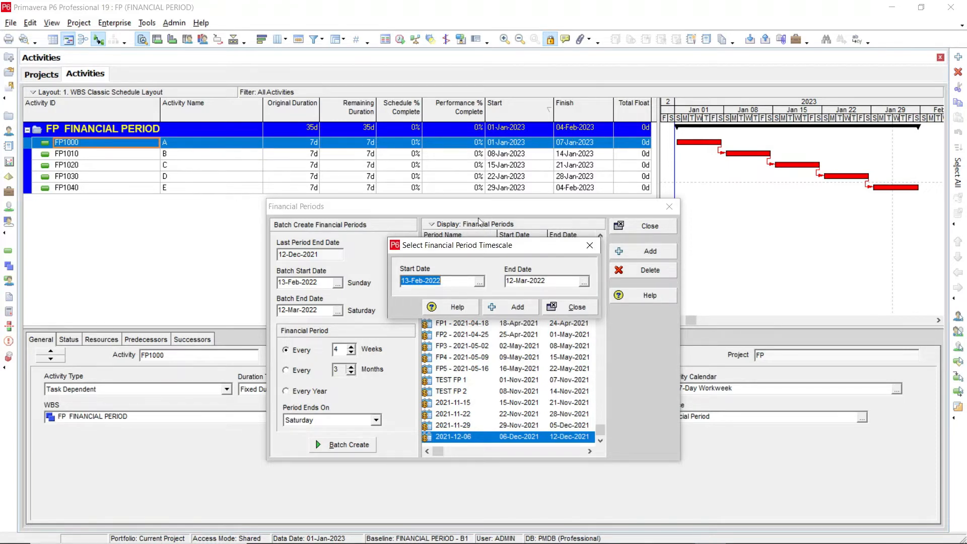
left_click(480, 282)
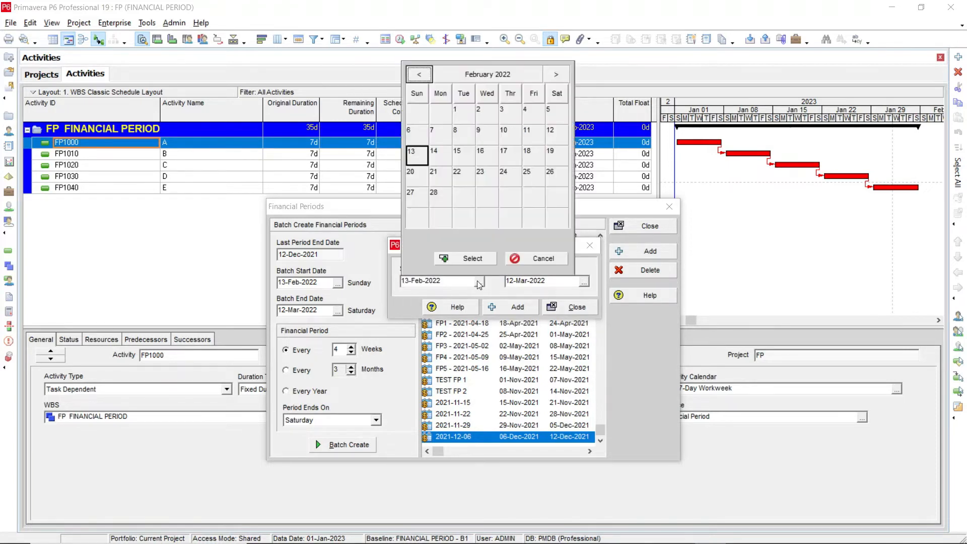
left_click(457, 72)
left_click(556, 76)
left_click(432, 101)
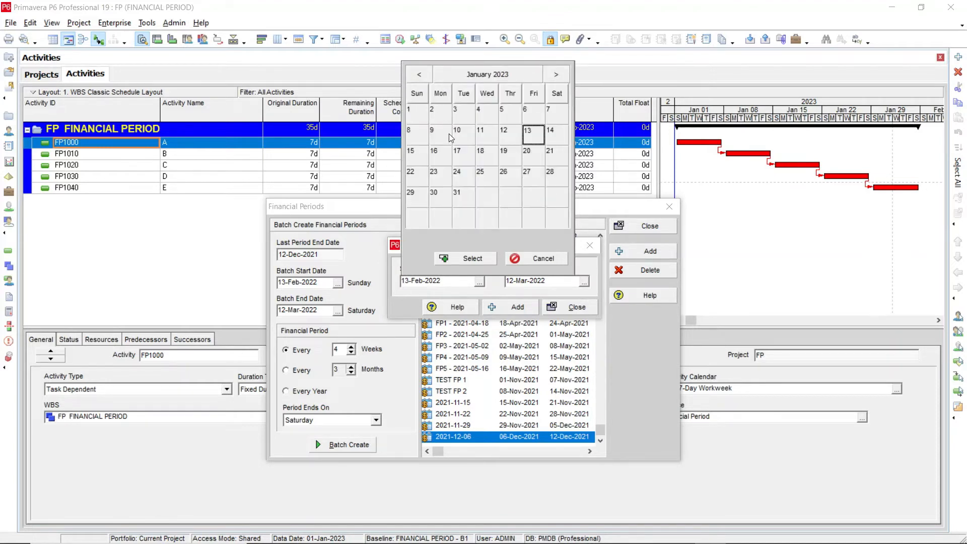
left_click(453, 259)
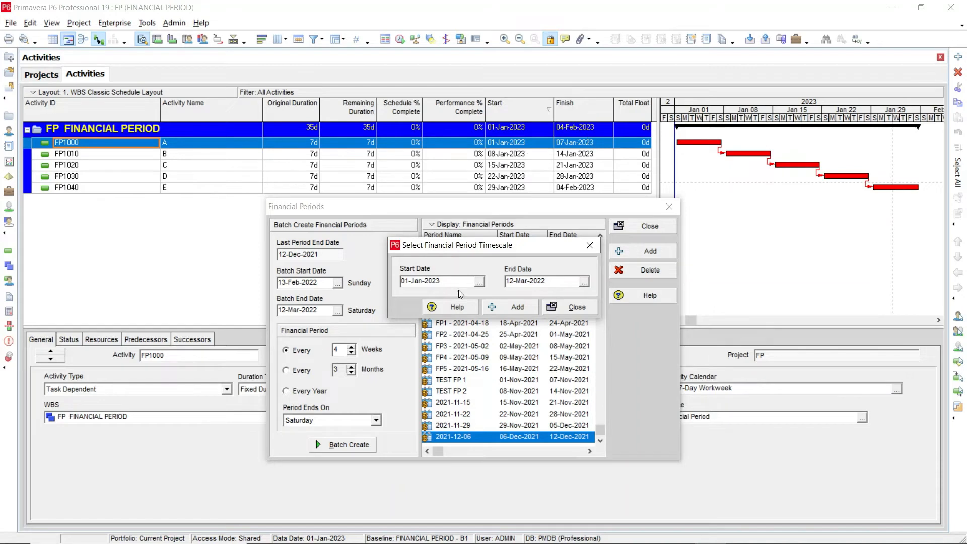
Set the new financial period's end date to 07-Jan-2023 and add the period to the list
left_click(584, 282)
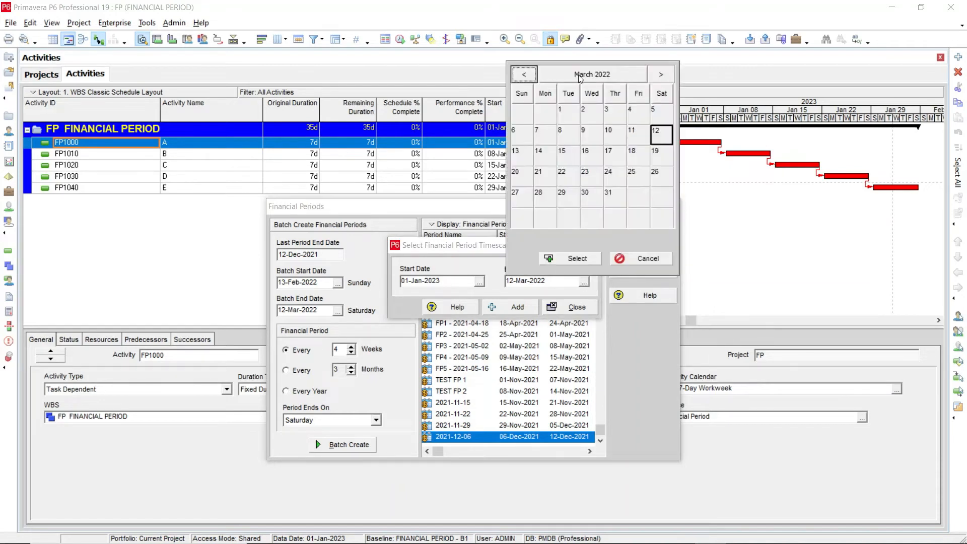
left_click(580, 75)
left_click(661, 74)
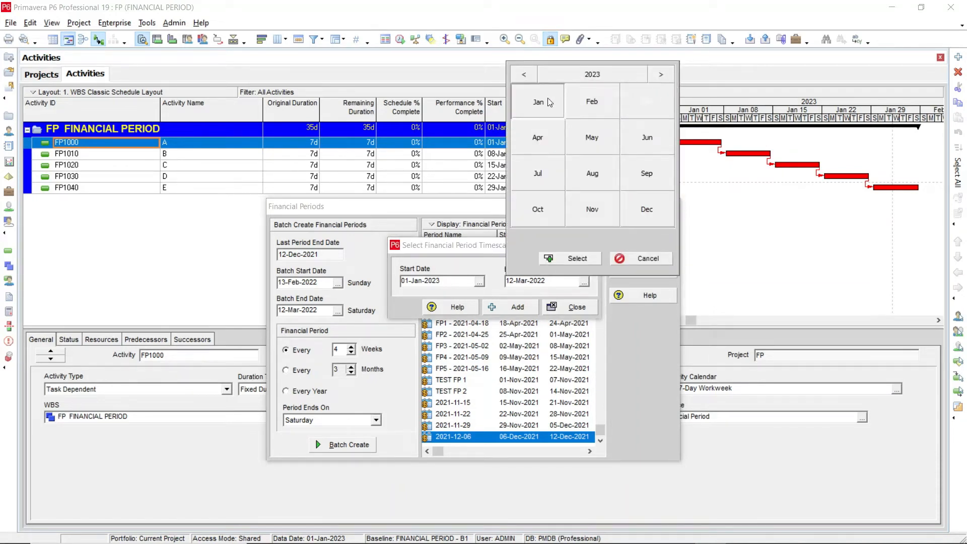
left_click(528, 99)
left_click(657, 114)
left_click(563, 261)
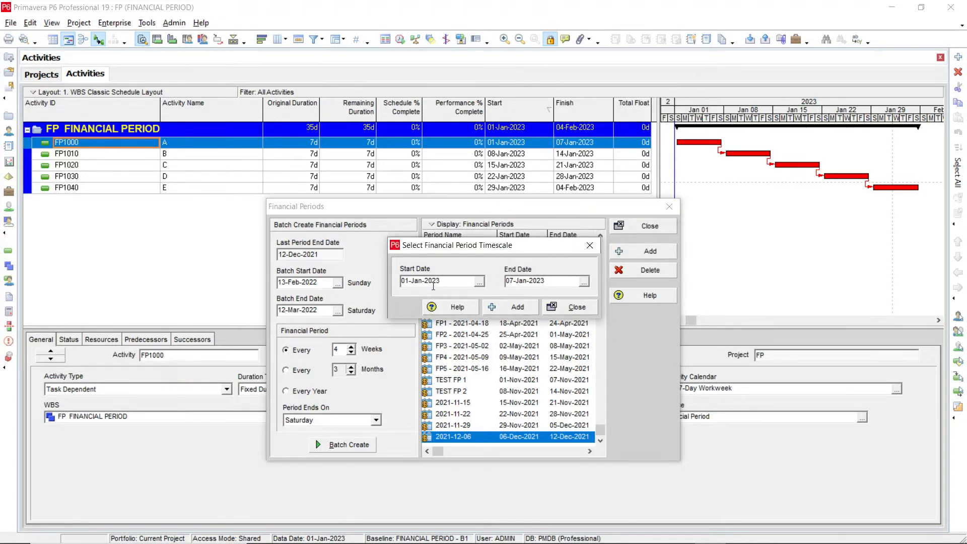
left_click(504, 308)
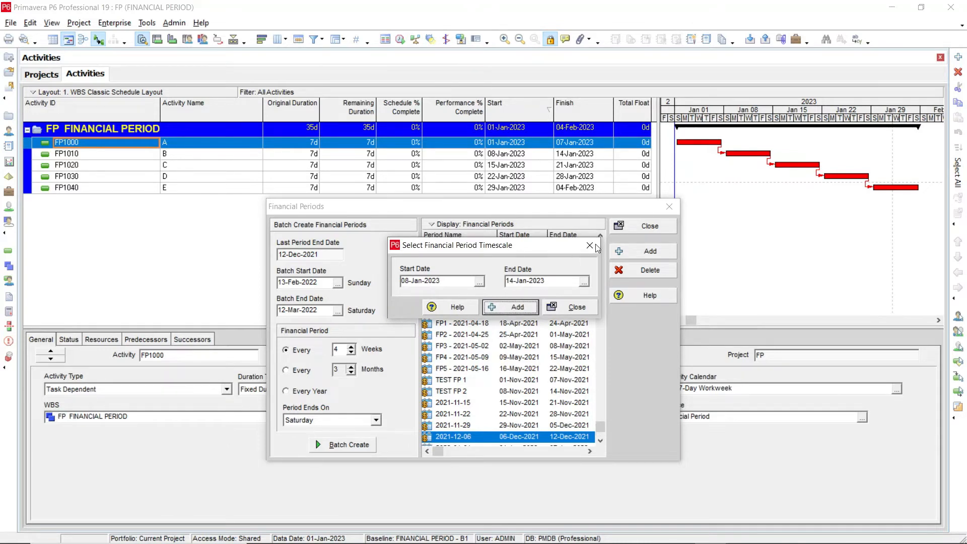
left_click(574, 308)
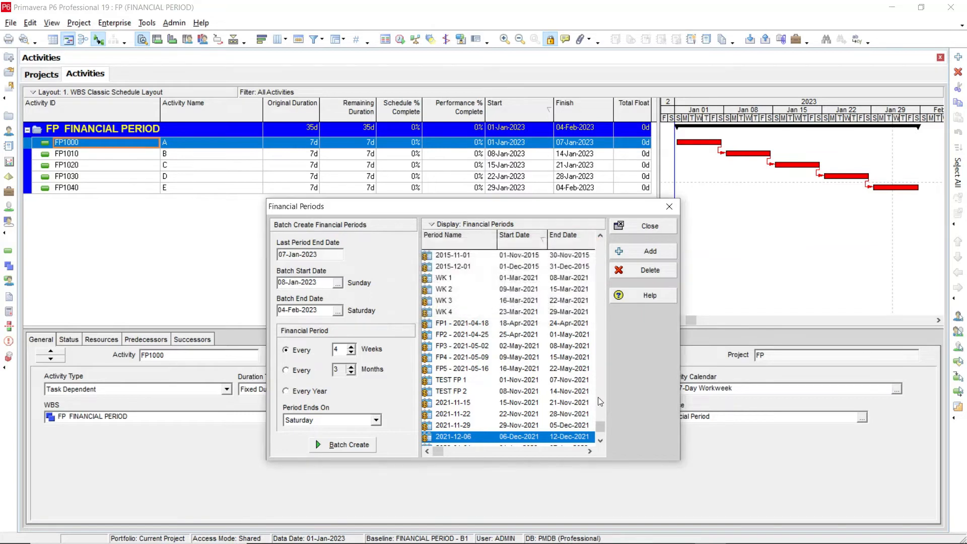
Rename the financial period starting 01-Jan-2023 to "FP -1"
left_click(600, 439)
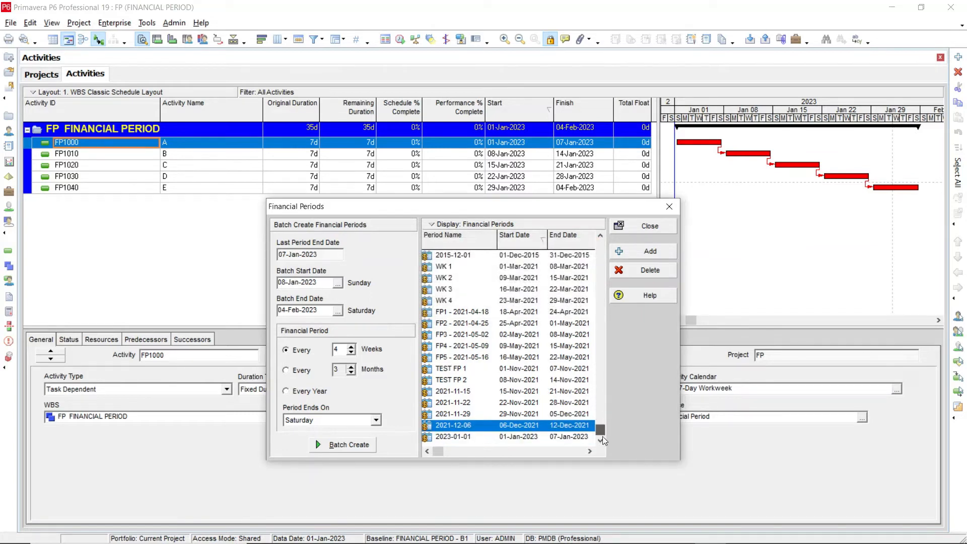
left_click(461, 437)
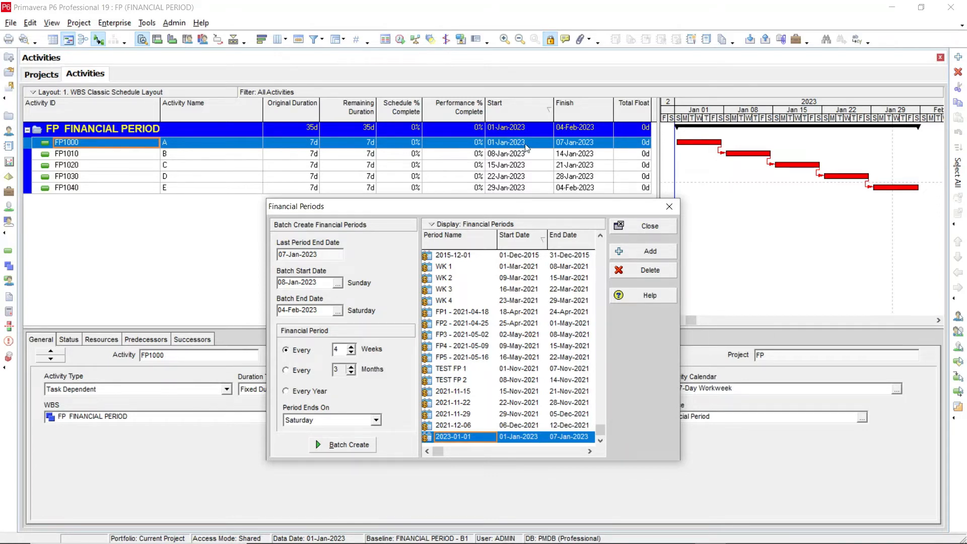
left_click(473, 437)
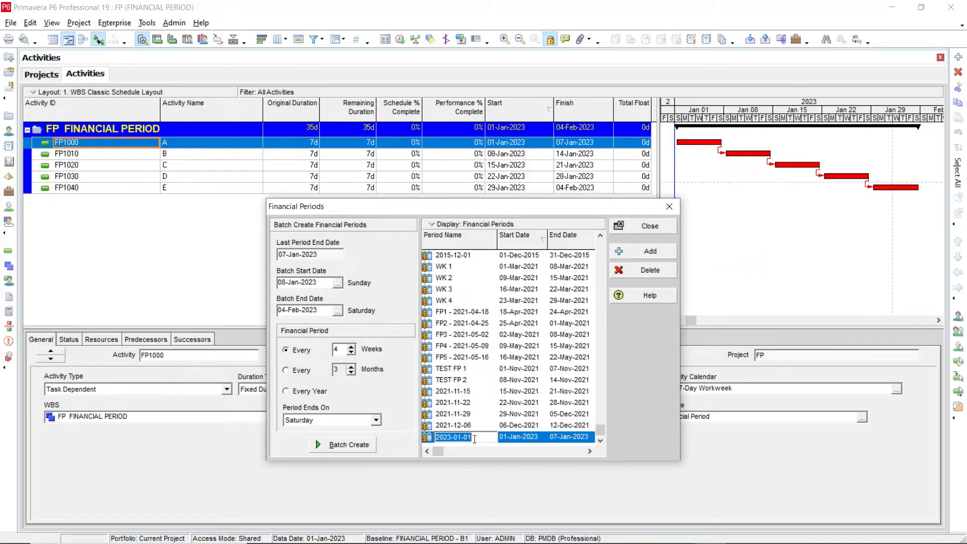
type("FP -1")
left_click(516, 439)
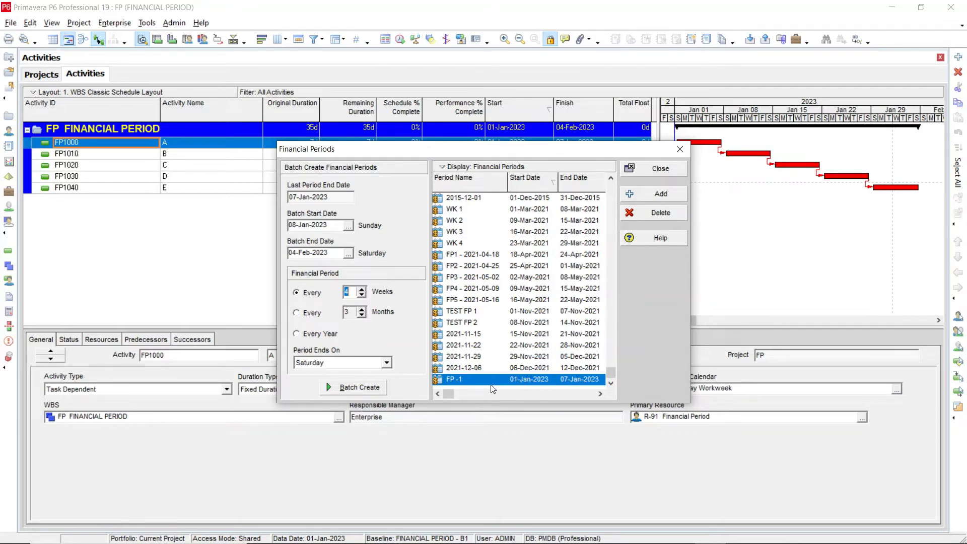
Delete the FP -1 financial period
left_click_drag(436, 150, 404, 205)
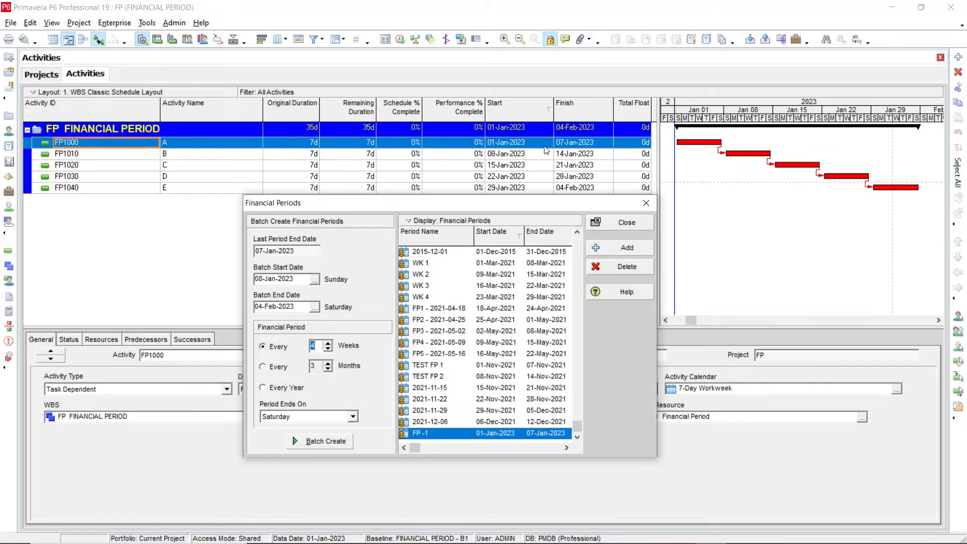
left_click_drag(567, 214, 566, 220)
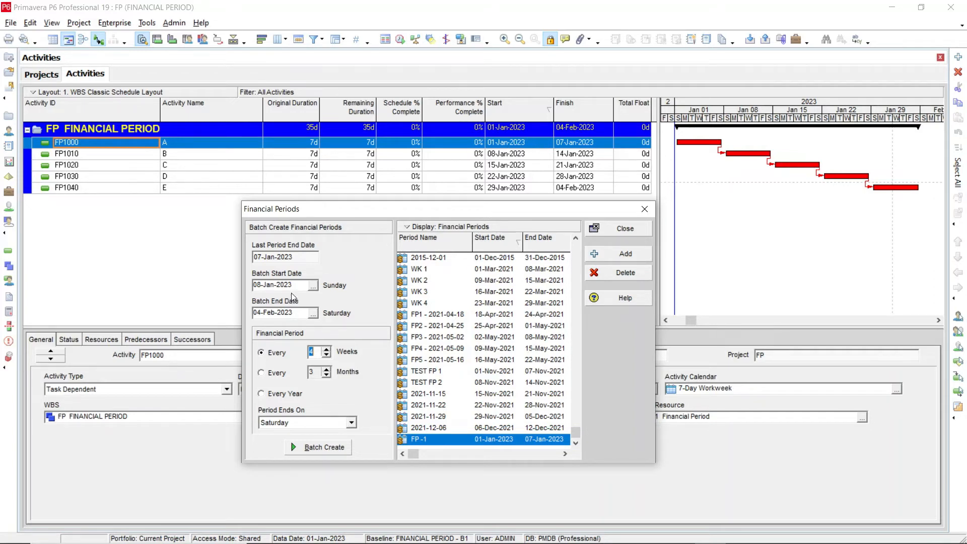
left_click_drag(327, 211, 329, 206)
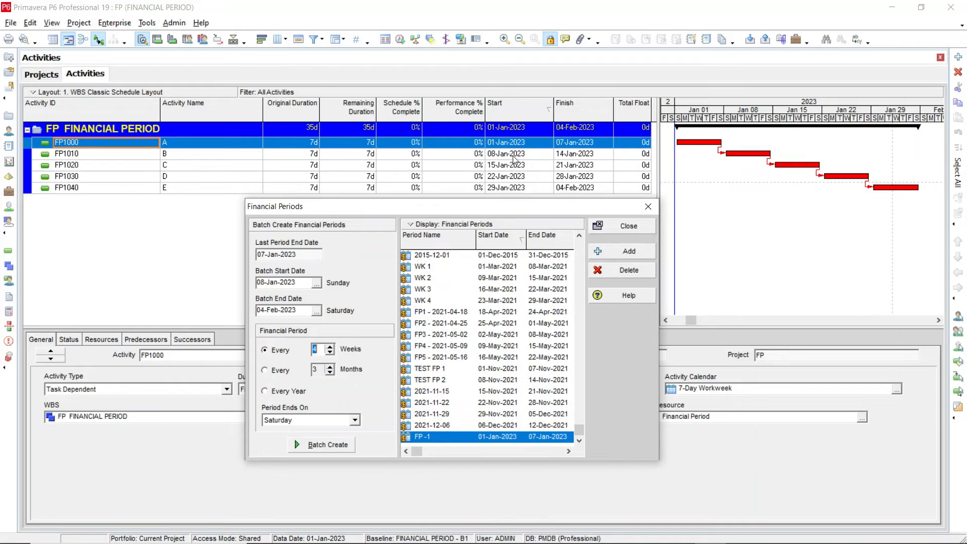
left_click(437, 437)
left_click(639, 271)
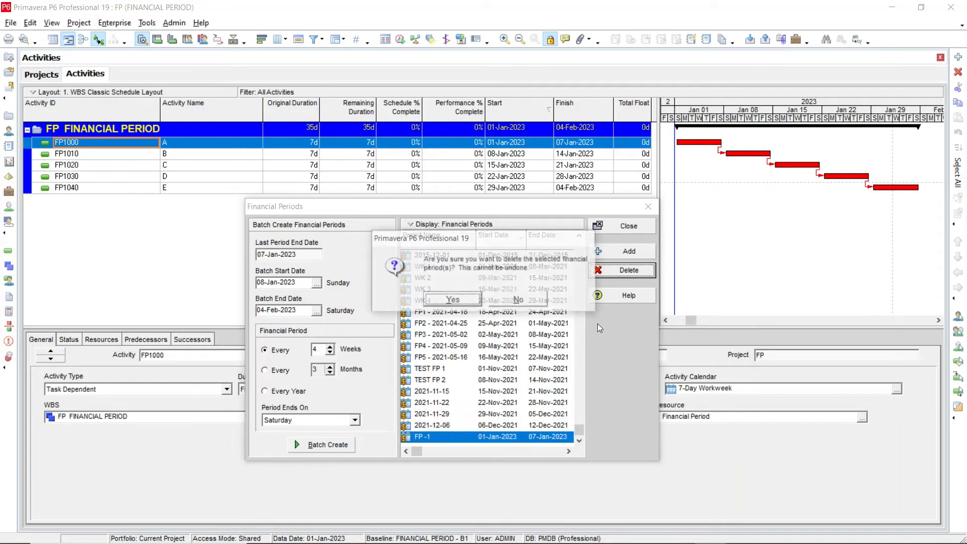
left_click(453, 300)
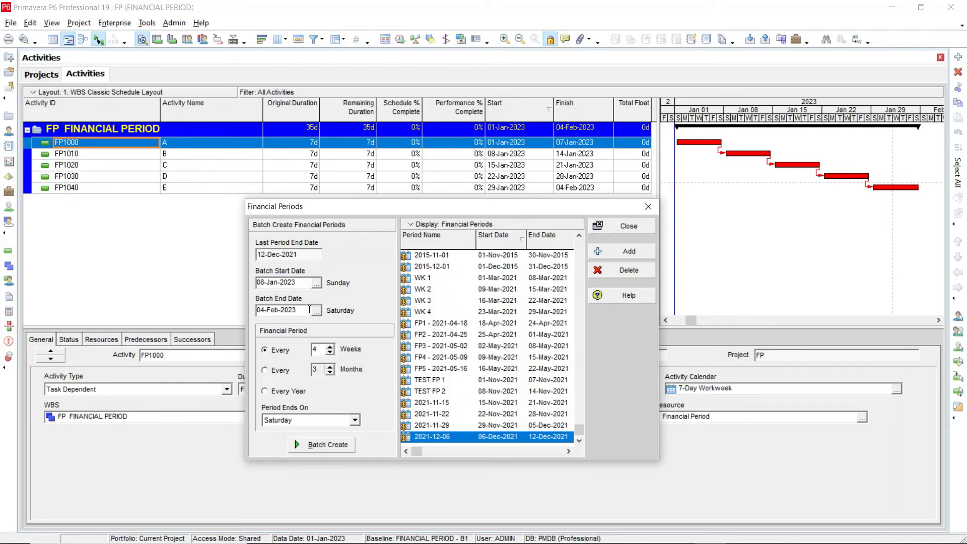
Set the batch start date to 01-Jan-2023 and the batch end date to 04-Feb-2023
left_click(316, 283)
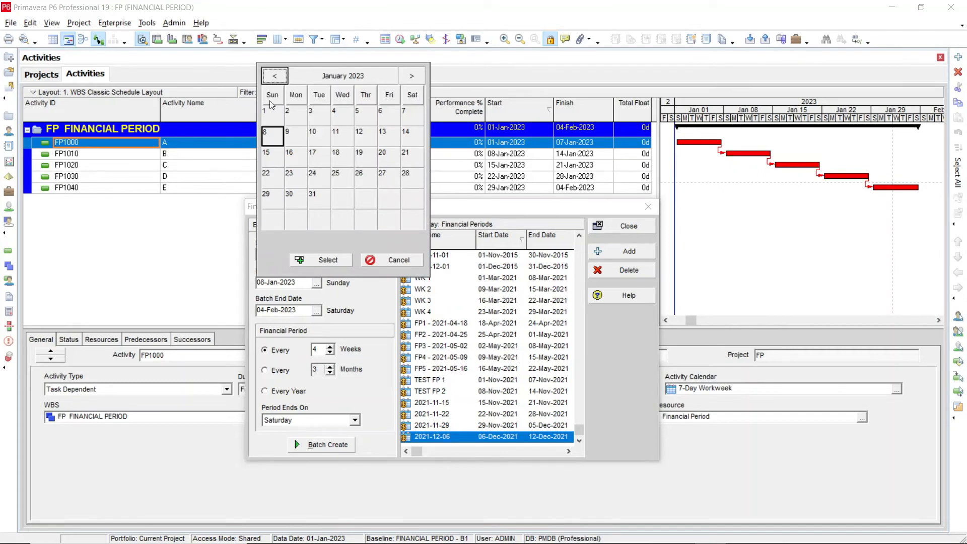
left_click(264, 117)
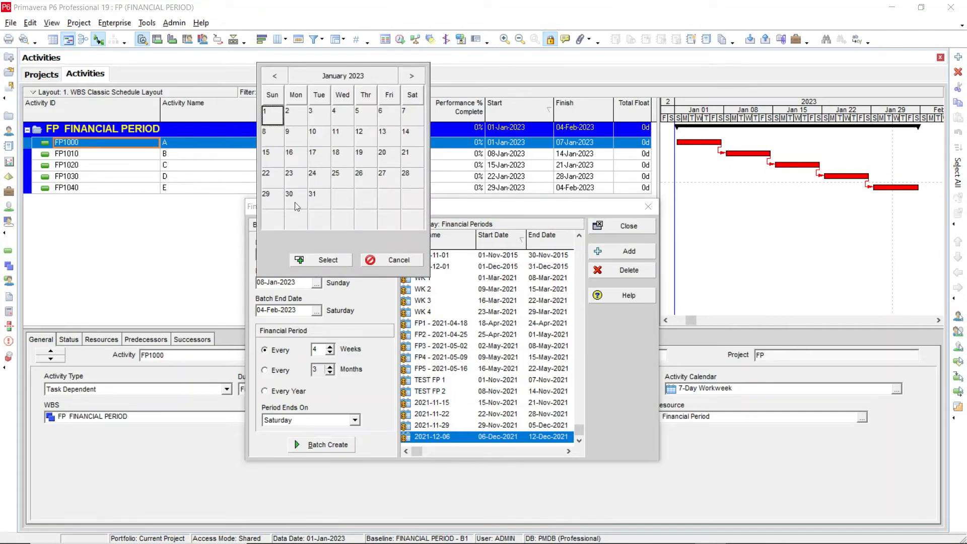
left_click(318, 260)
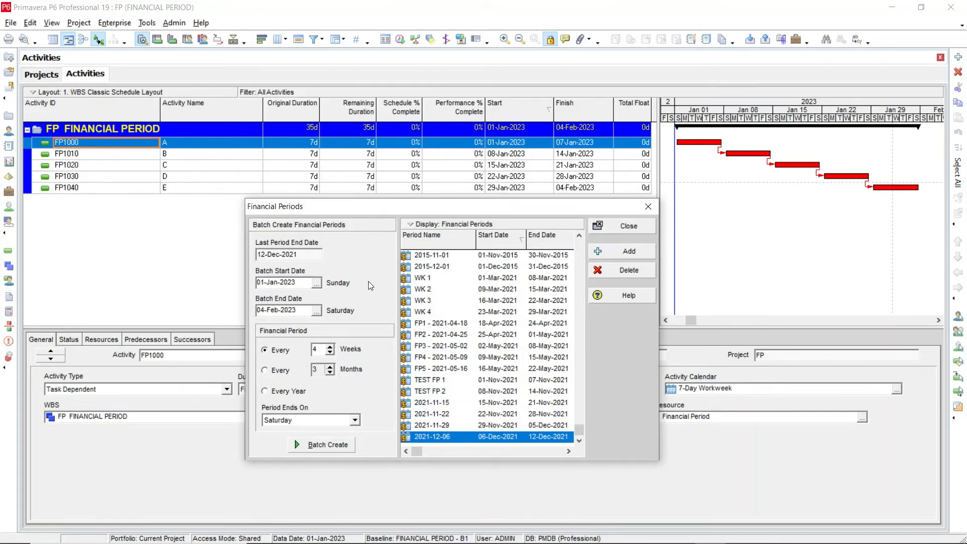
left_click(317, 310)
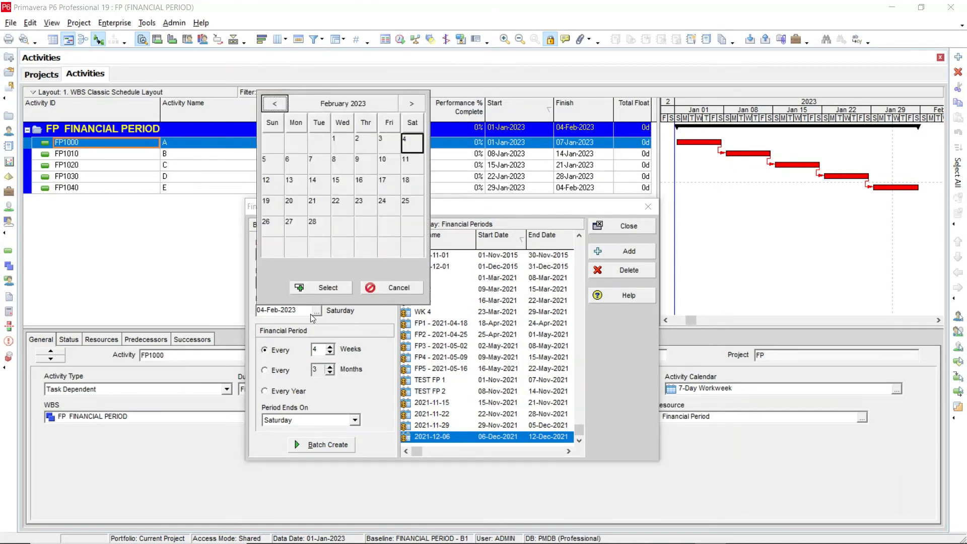
left_click(327, 287)
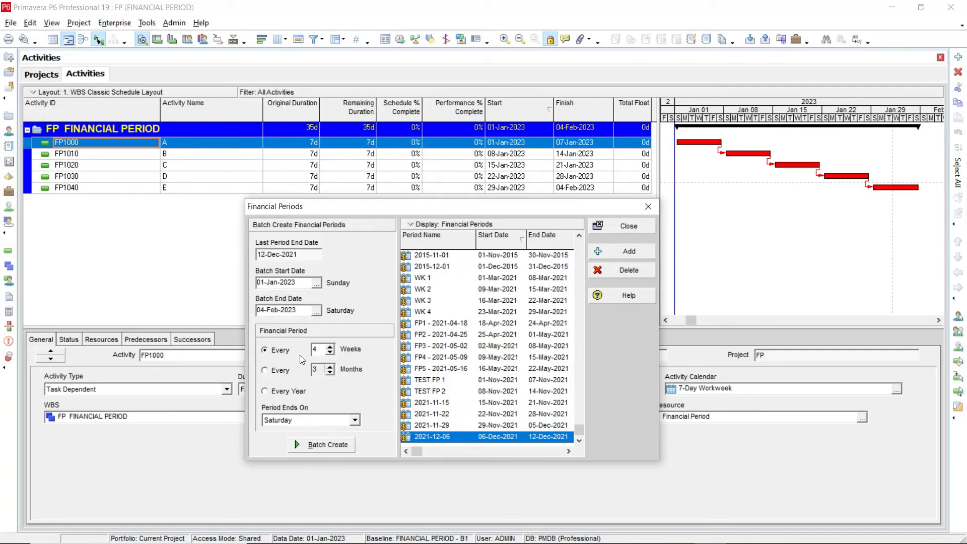
Set the batch financial period interval to every 1 week, with periods ending on Saturday
left_click(330, 353)
left_click(331, 353)
left_click(330, 353)
left_click(355, 420)
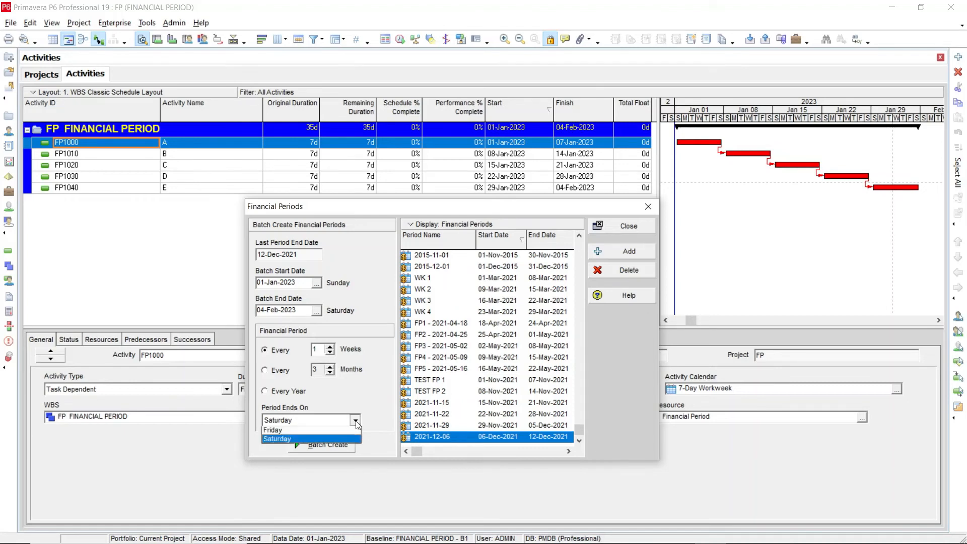
left_click(355, 422)
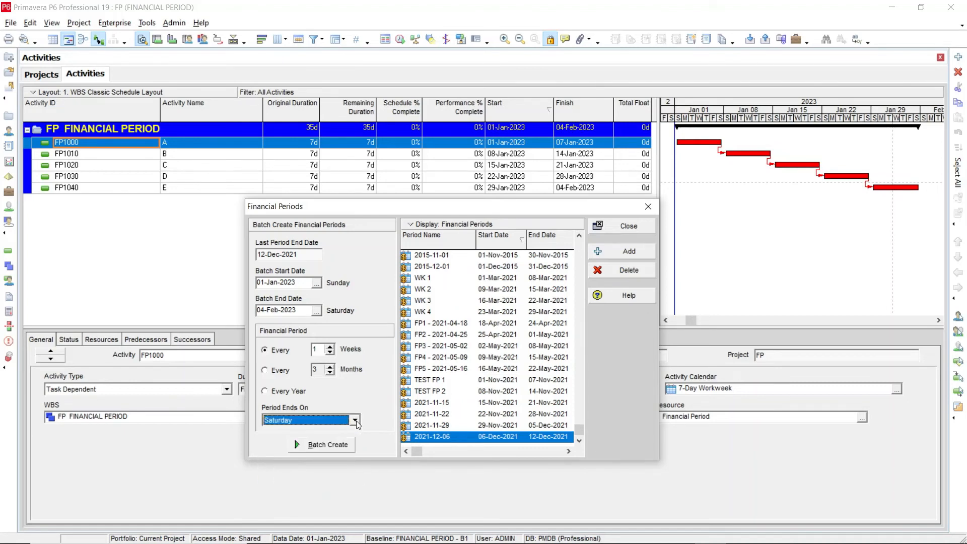
Batch create the weekly financial periods and select the 2023-01-01 period in the list
left_click(319, 445)
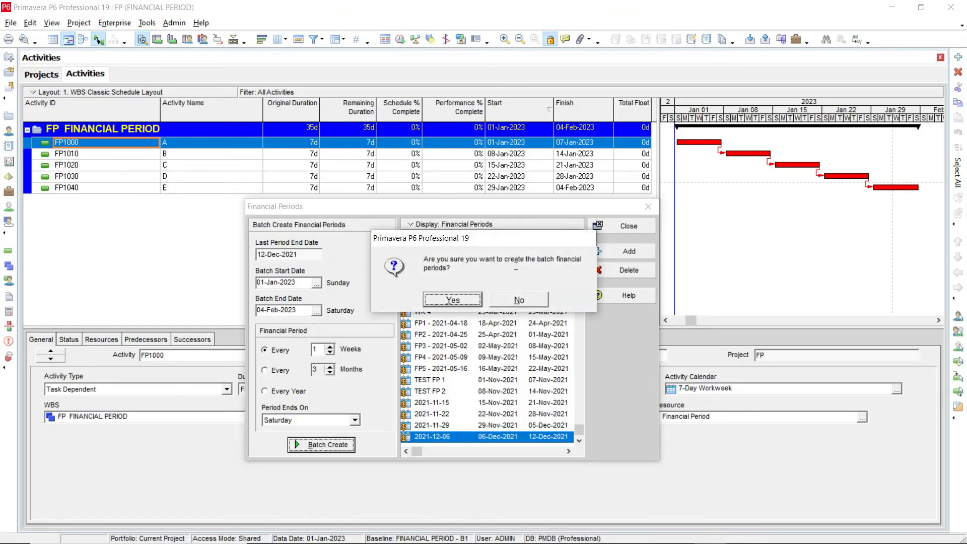
left_click(452, 301)
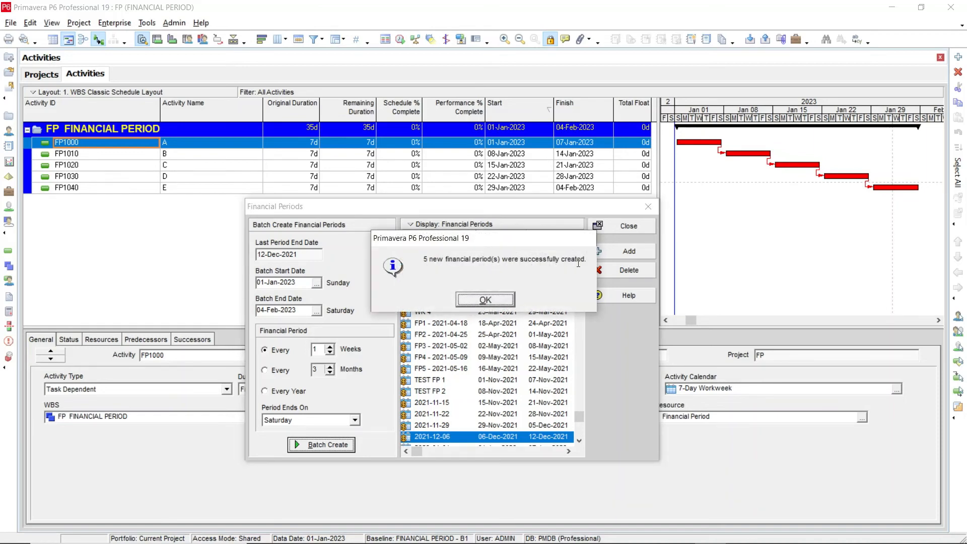
left_click(485, 299)
left_click_drag(579, 416, 578, 429)
left_click(433, 390)
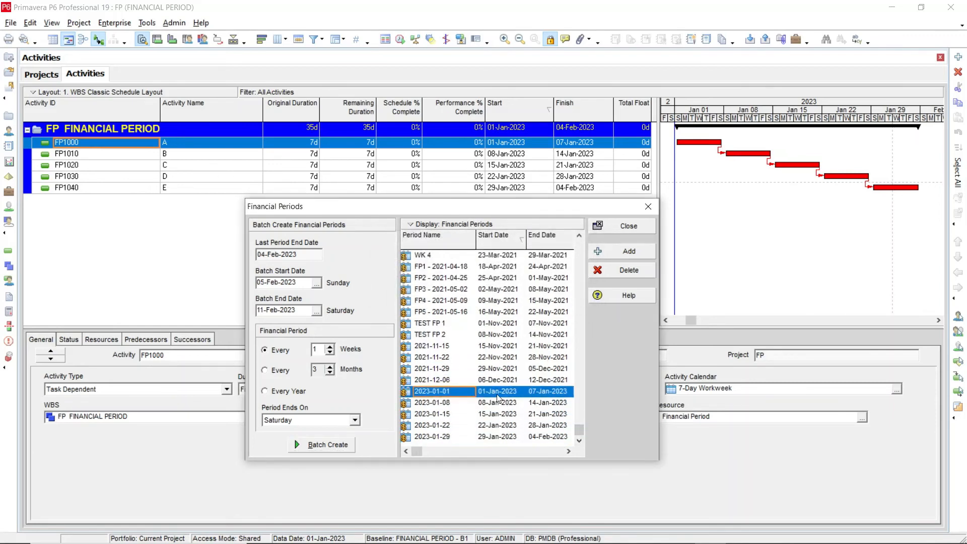